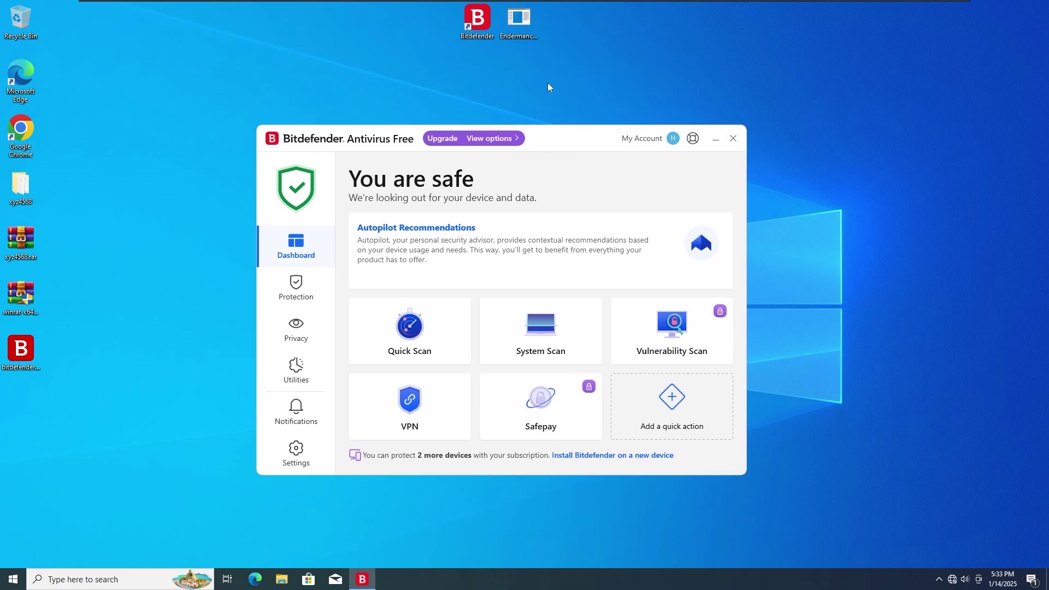
{"action": "double_click", "coordinate": [520, 23]}
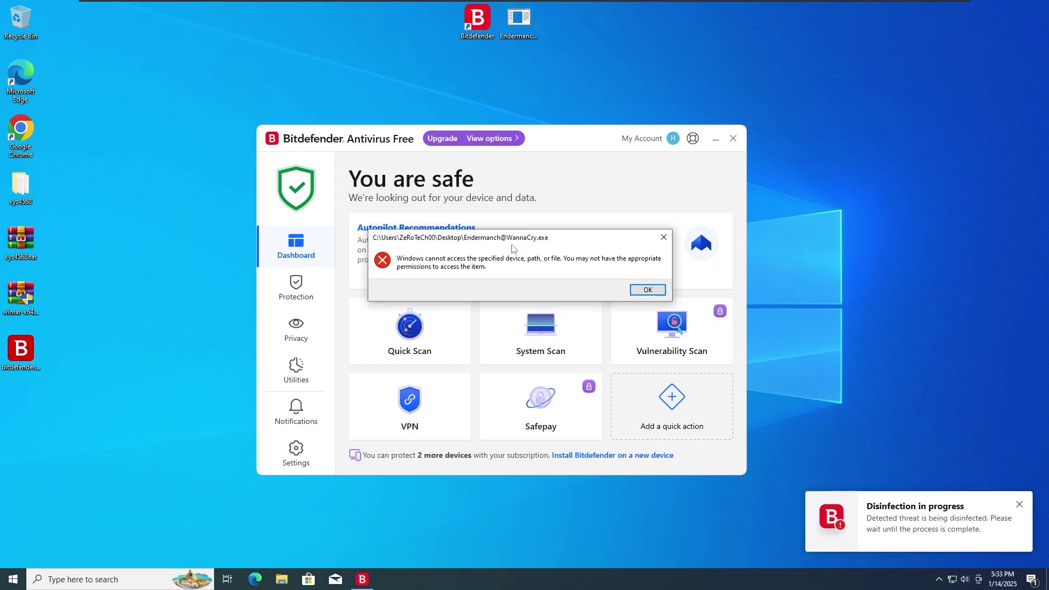
{"action": "mouse_move", "coordinate": [507, 244]}
{"action": "left_mouse_down"}
{"action": "mouse_move", "coordinate": [509, 288]}
{"action": "mouse_move", "coordinate": [489, 249]}
{"action": "left_mouse_up"}
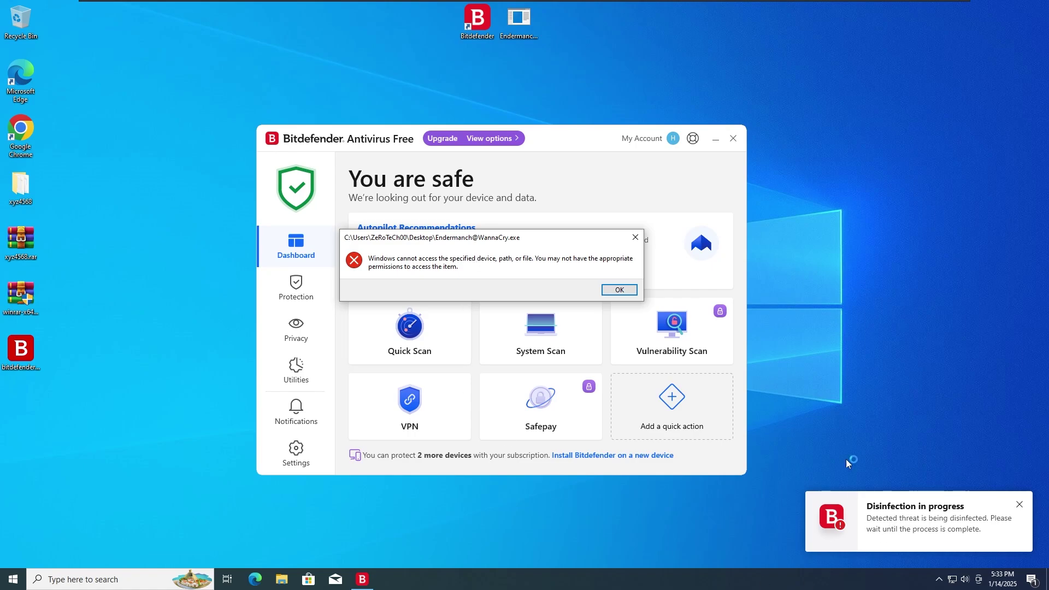
{"action": "left_click_drag", "start_coordinate": [531, 249], "coordinate": [537, 260]}
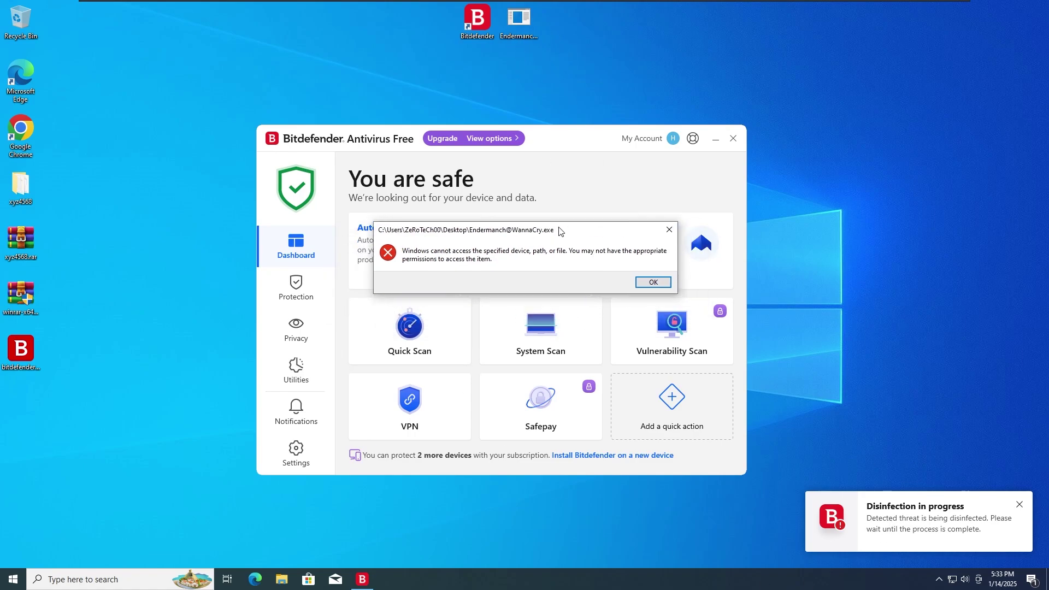
{"action": "left_click", "coordinate": [627, 300]}
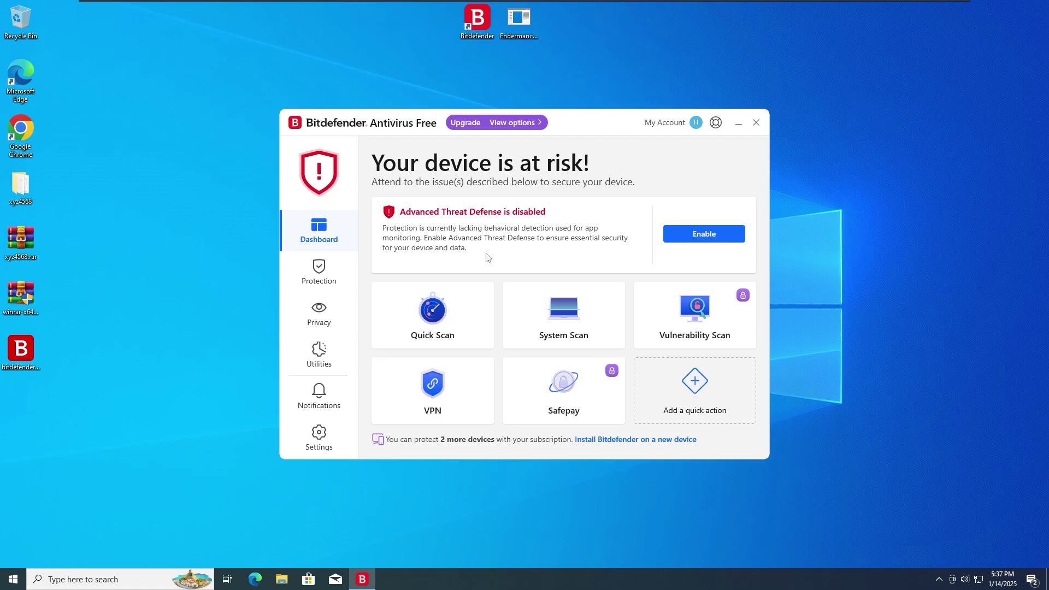
{"action": "left_click", "coordinate": [519, 20]}
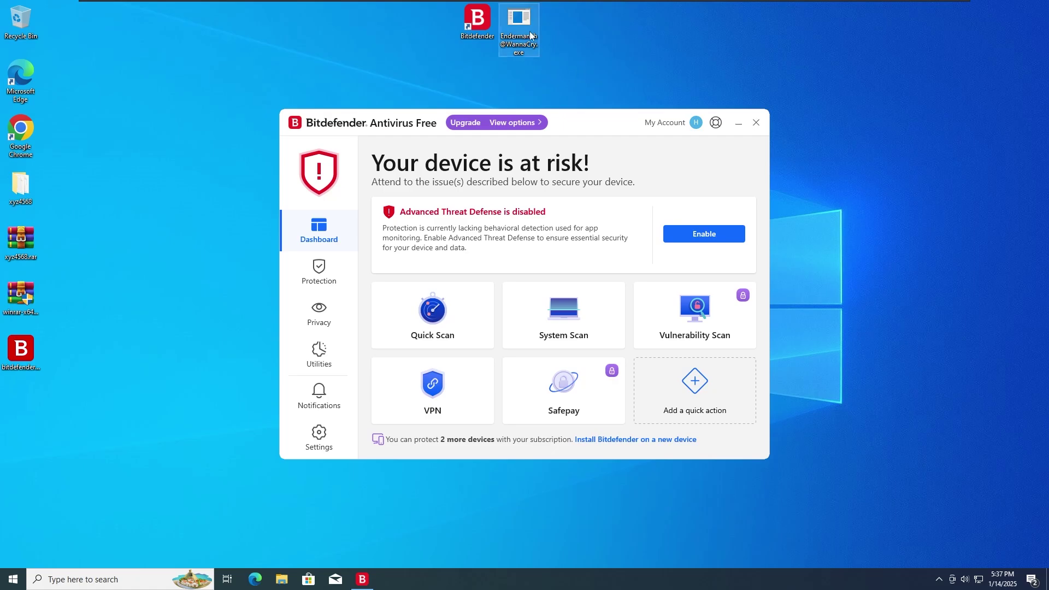
Step: Disconnect the VM's network adapter via VM > Removable Devices > Network Adapter > Disconnect
{"action": "mouse_move", "coordinate": [828, 4]}
{"action": "left_click", "coordinate": [178, 7]}
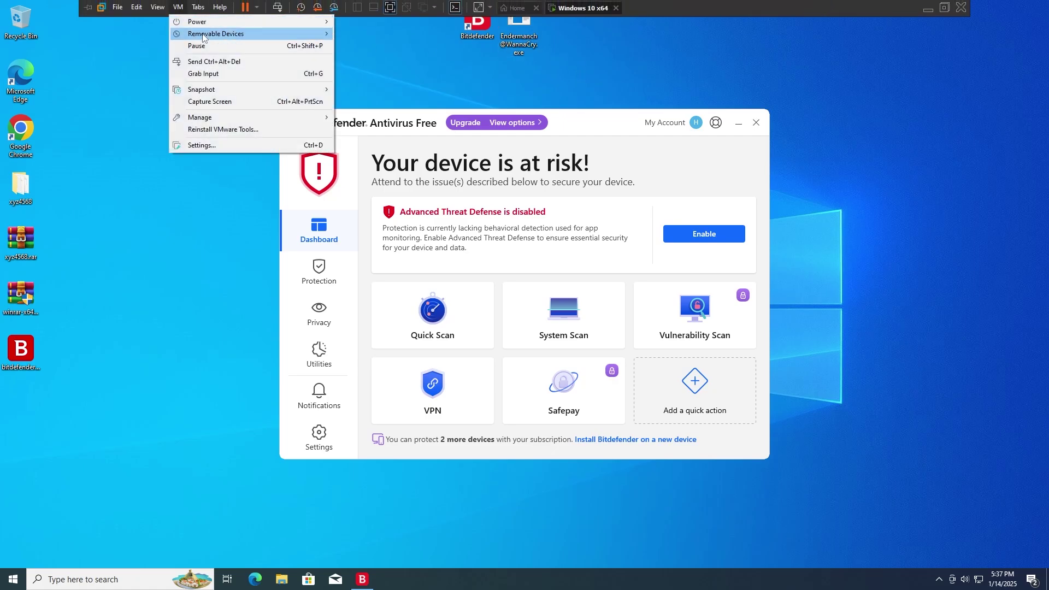
{"action": "mouse_move", "coordinate": [246, 33]}
{"action": "mouse_move", "coordinate": [473, 47]}
{"action": "left_click", "coordinate": [516, 46]}
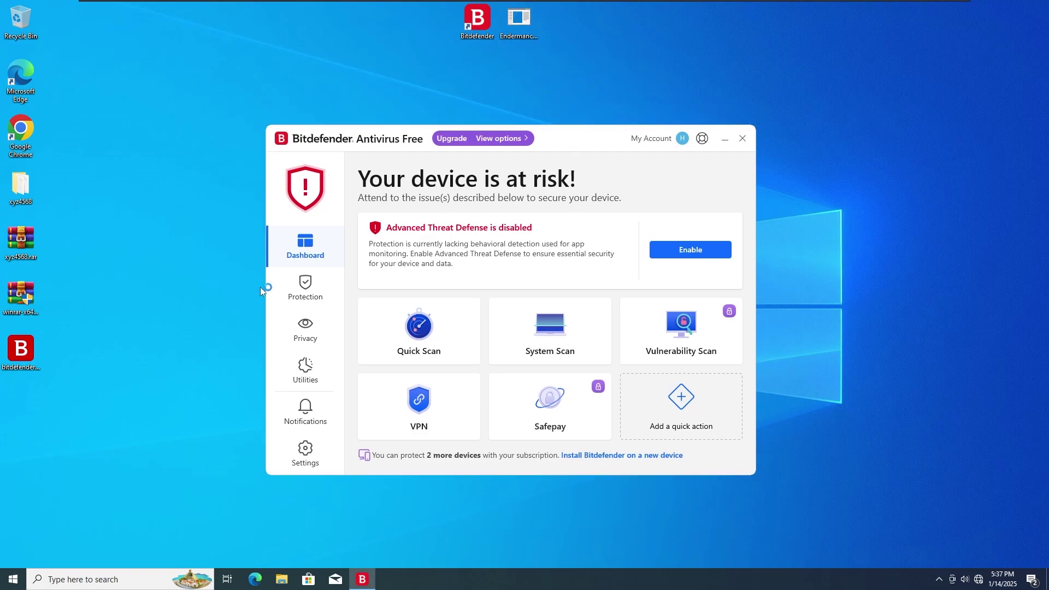
Step: Show Bitdefender's Protection page, dismiss the access error, and move the Bitdefender window higher
{"action": "left_click", "coordinate": [305, 288]}
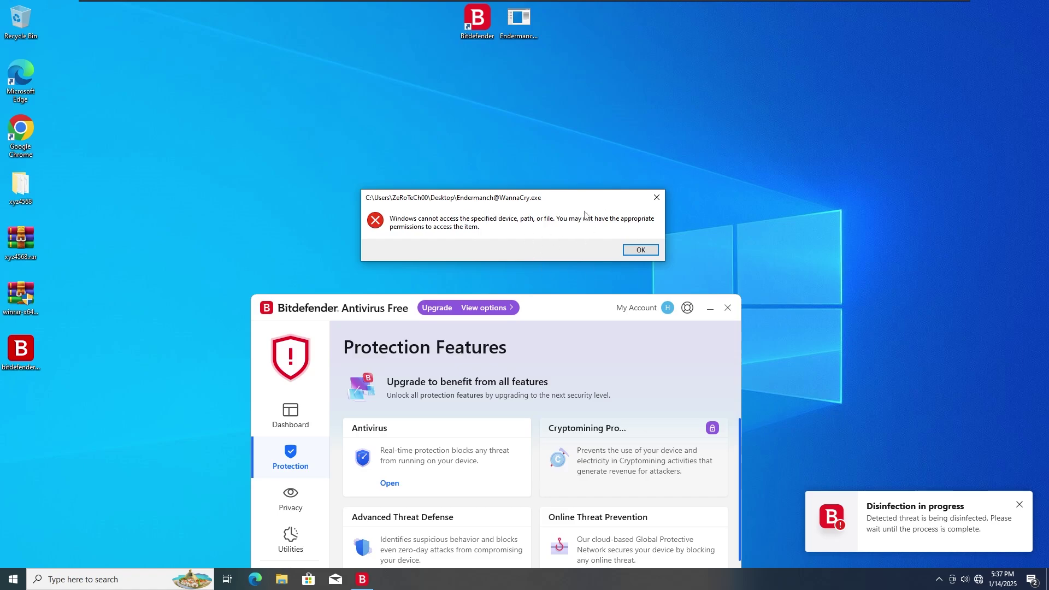
{"action": "left_click", "coordinate": [640, 250]}
{"action": "left_click_drag", "start_coordinate": [550, 310], "coordinate": [558, 146]}
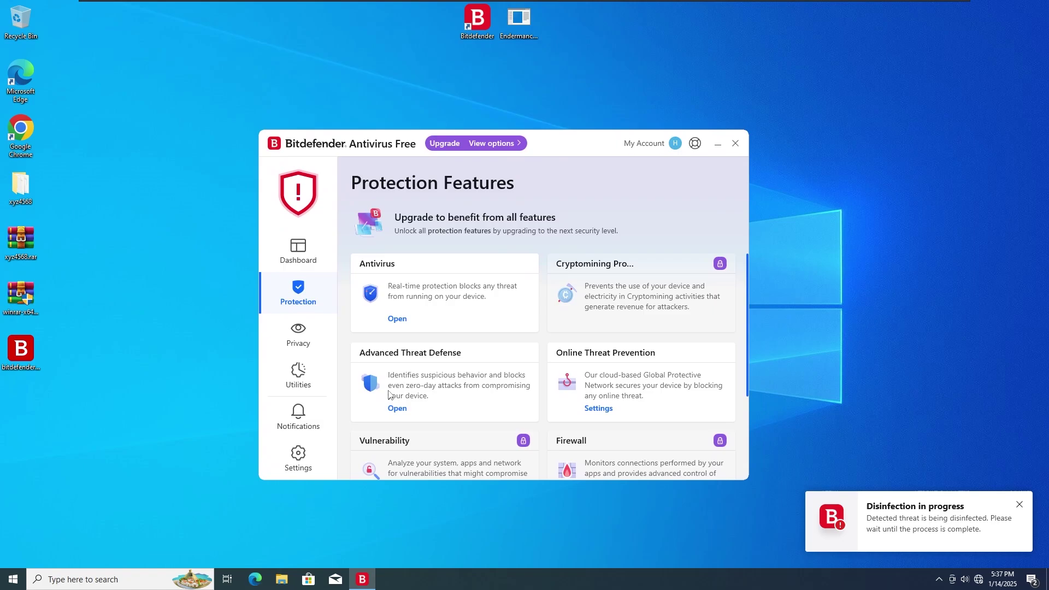
Step: Check Advanced Threat Defense settings are off, turn off Bitdefender Shield under Antivirus > Advanced, and view the Dashboard
{"action": "left_click", "coordinate": [393, 409]}
{"action": "left_click", "coordinate": [448, 233]}
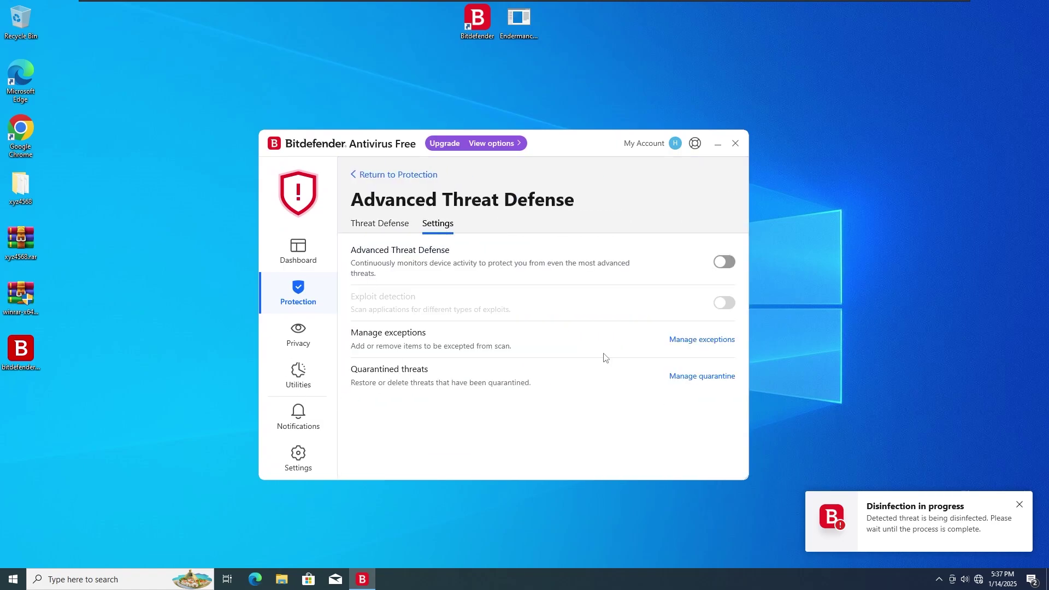
{"action": "left_click", "coordinate": [389, 175]}
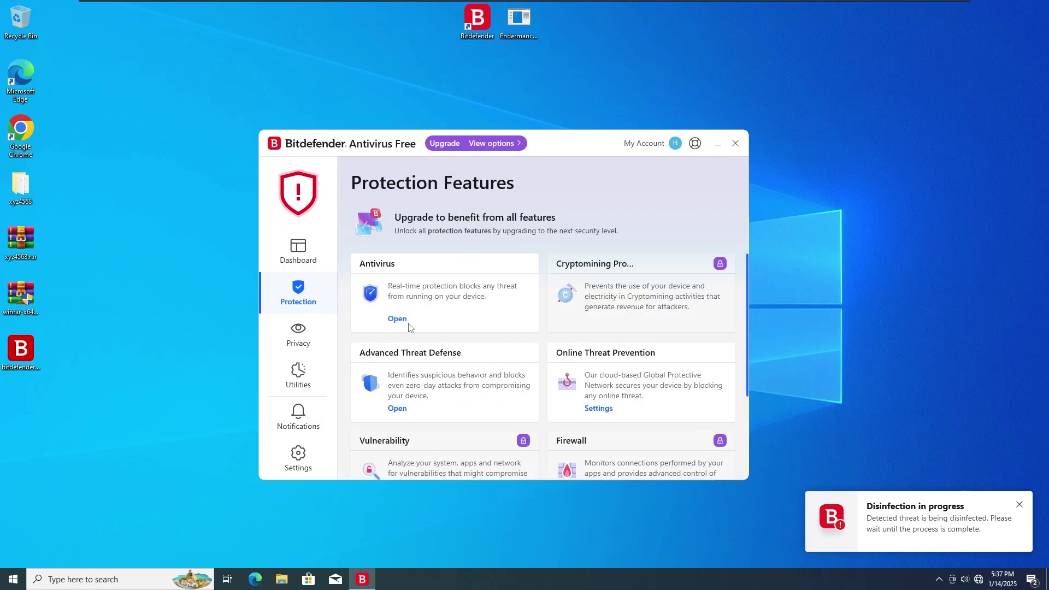
{"action": "left_click", "coordinate": [392, 318]}
{"action": "left_click", "coordinate": [444, 224]}
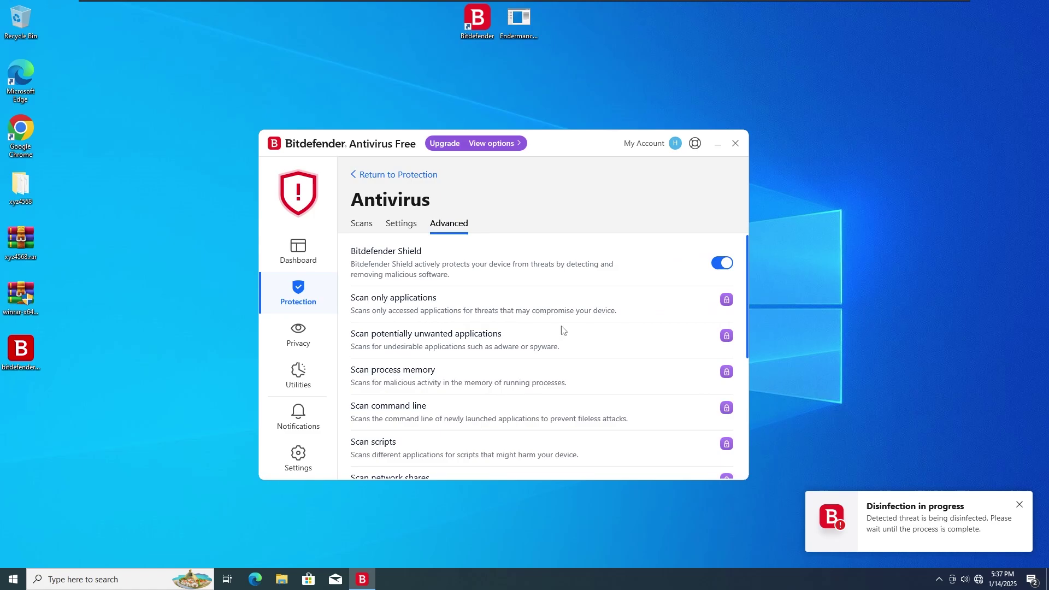
{"action": "left_click", "coordinate": [306, 250]}
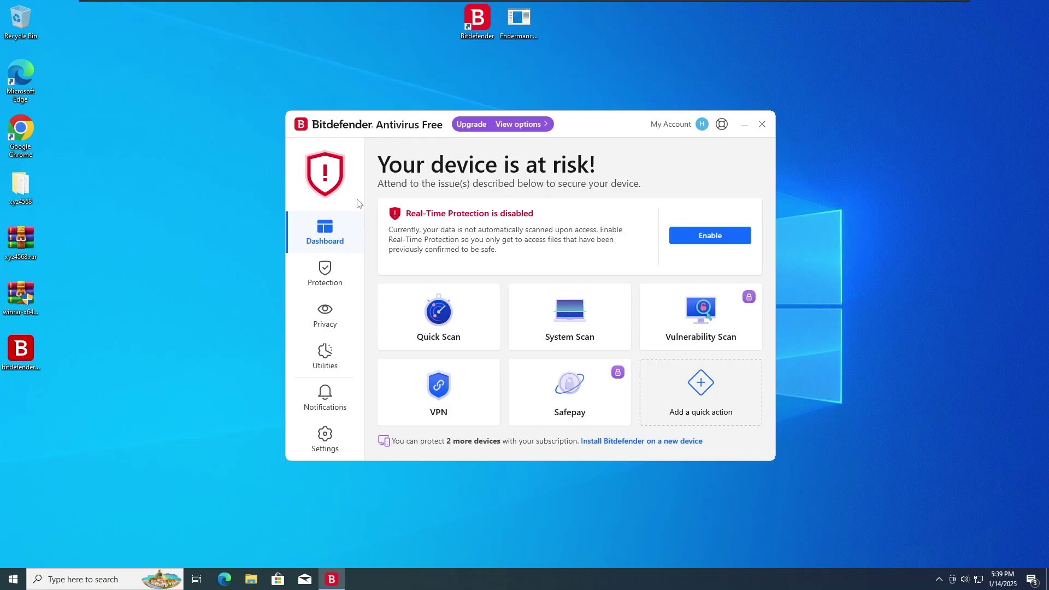
{"action": "left_click", "coordinate": [323, 276]}
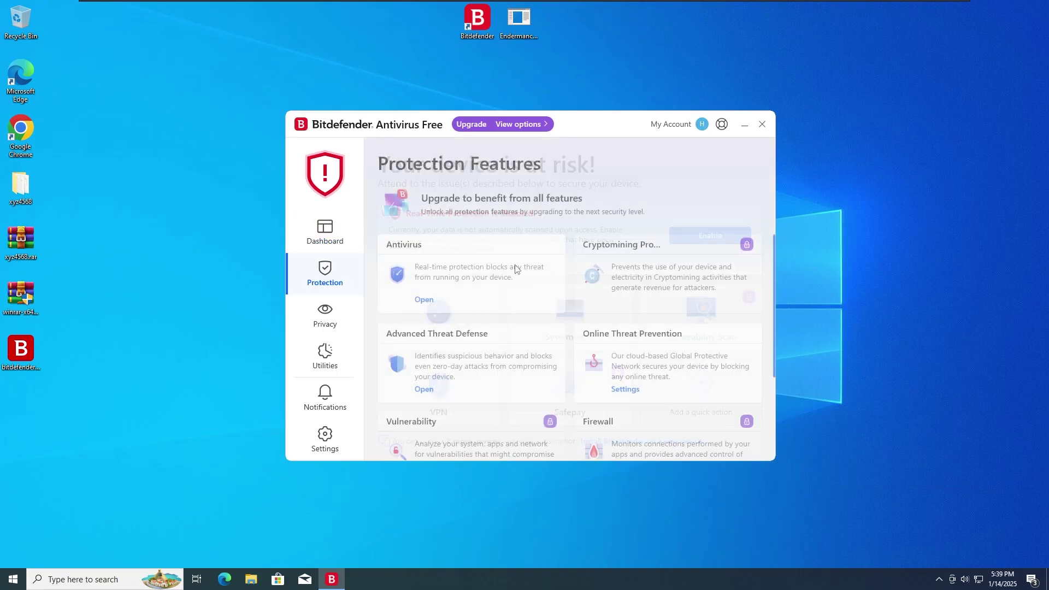
{"action": "left_click", "coordinate": [428, 299]}
{"action": "left_click", "coordinate": [484, 205]}
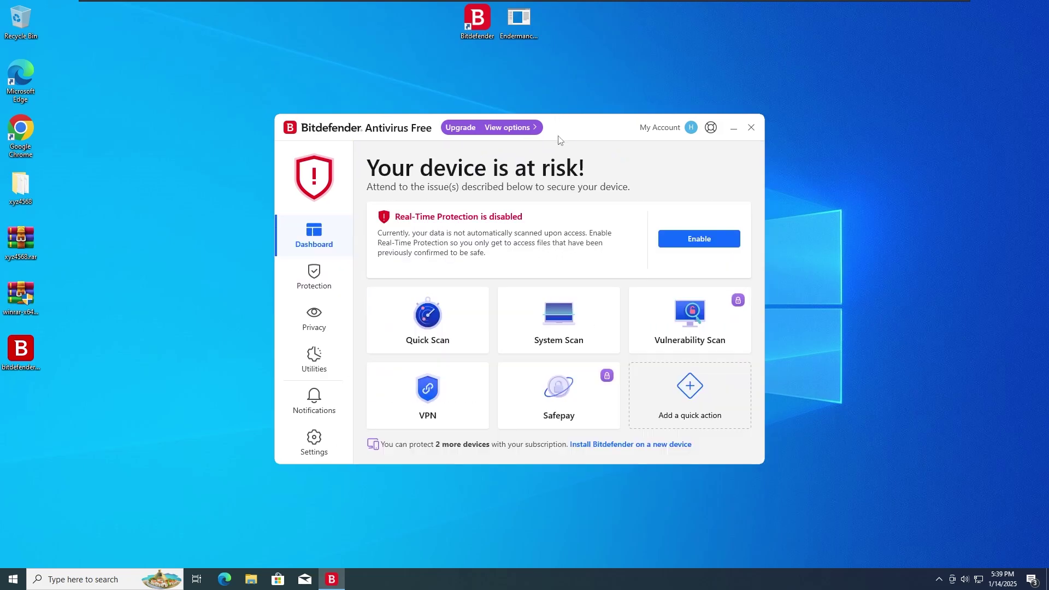
{"action": "mouse_move", "coordinate": [877, 3]}
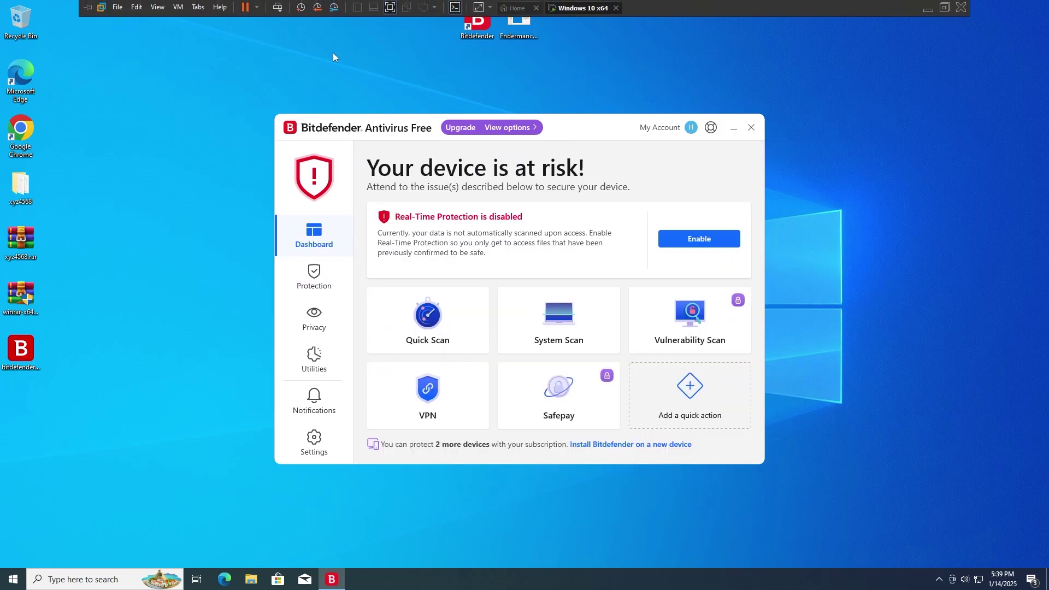
Step: Disconnect the VM's network adapter again through VM > Removable Devices > Network Adapter > Disconnect
{"action": "left_click", "coordinate": [179, 7]}
{"action": "mouse_move", "coordinate": [215, 34]}
{"action": "mouse_move", "coordinate": [375, 46]}
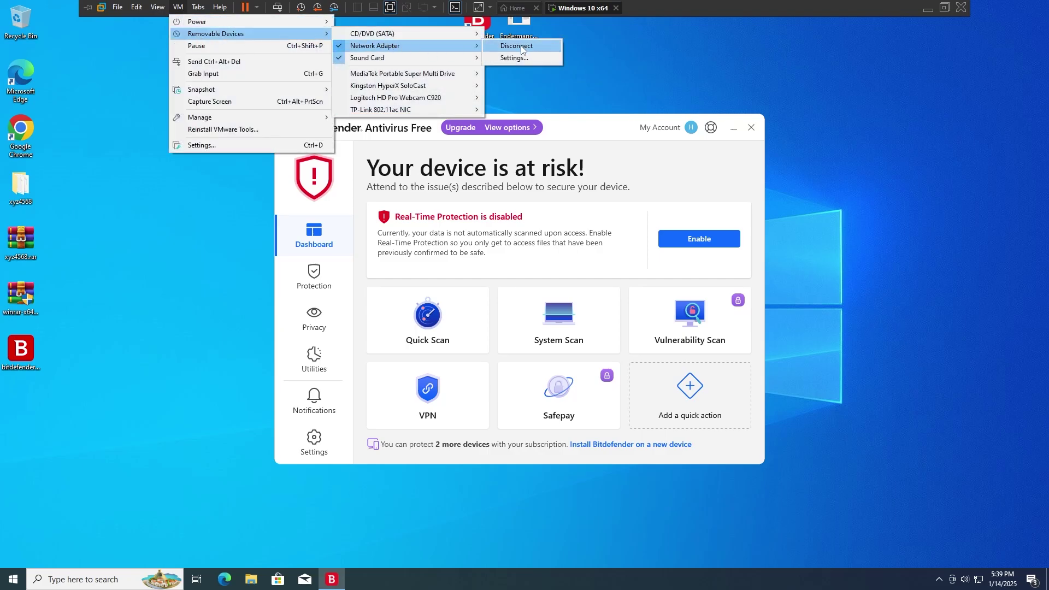
{"action": "left_click", "coordinate": [519, 47]}
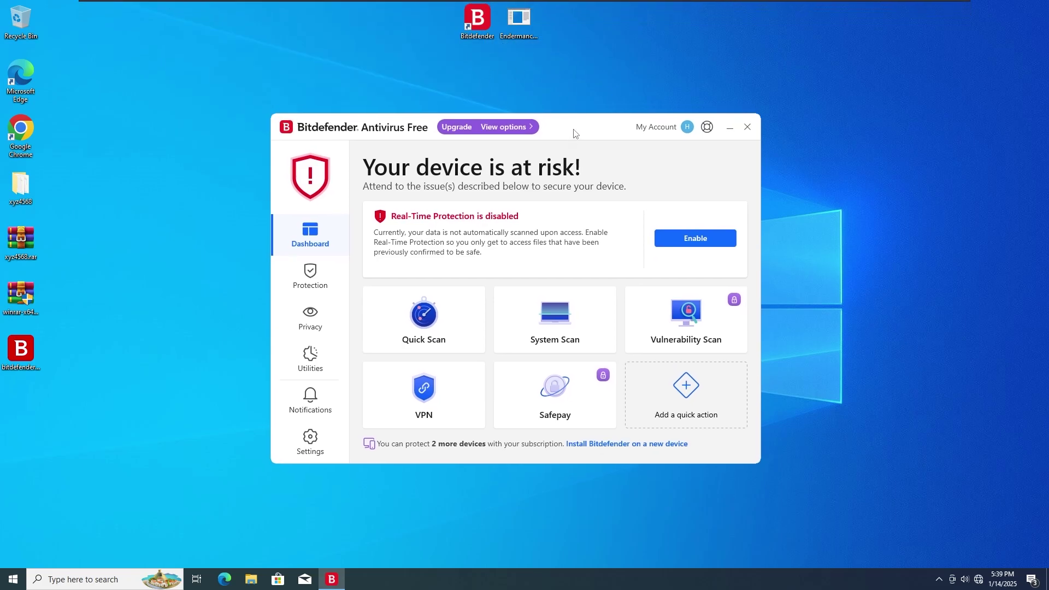
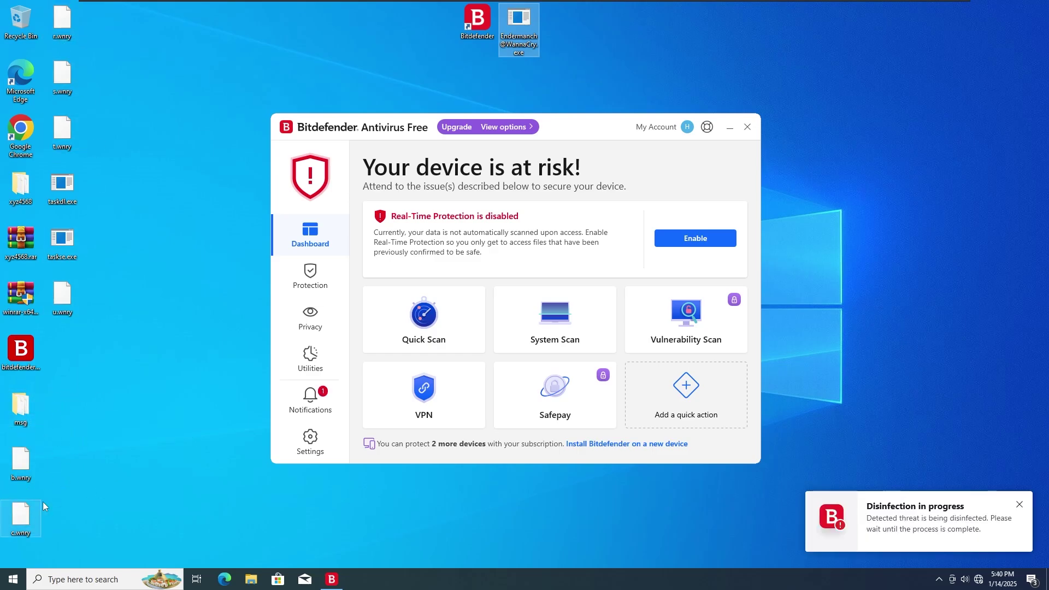
Step: Deselect the WannaCry executable, refresh the desktop, and run a Bitdefender Quick Scan
{"action": "left_click", "coordinate": [907, 533]}
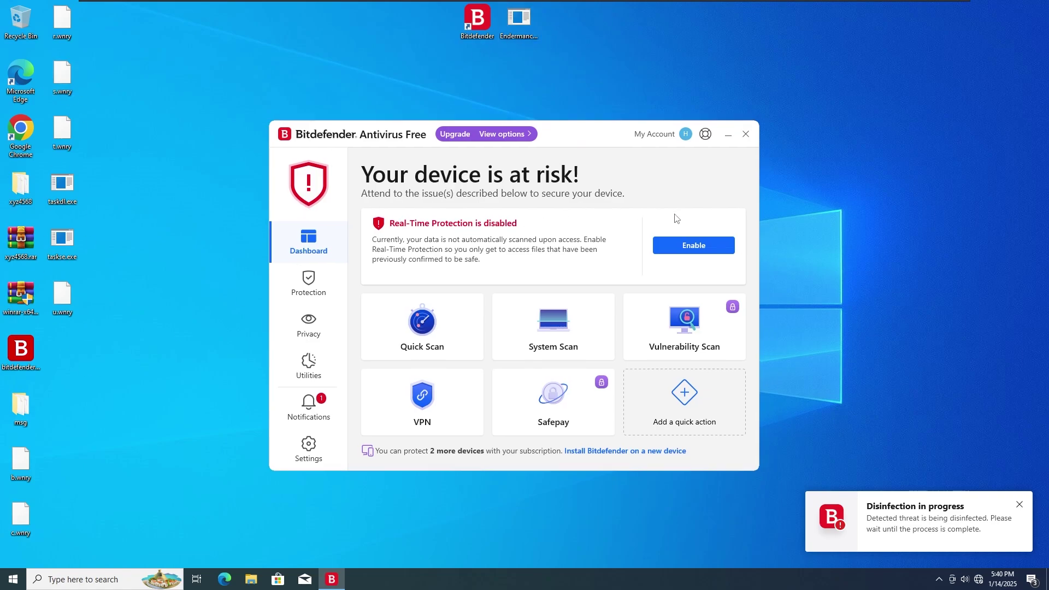
{"action": "right_click", "coordinate": [784, 196]}
{"action": "left_click", "coordinate": [813, 228]}
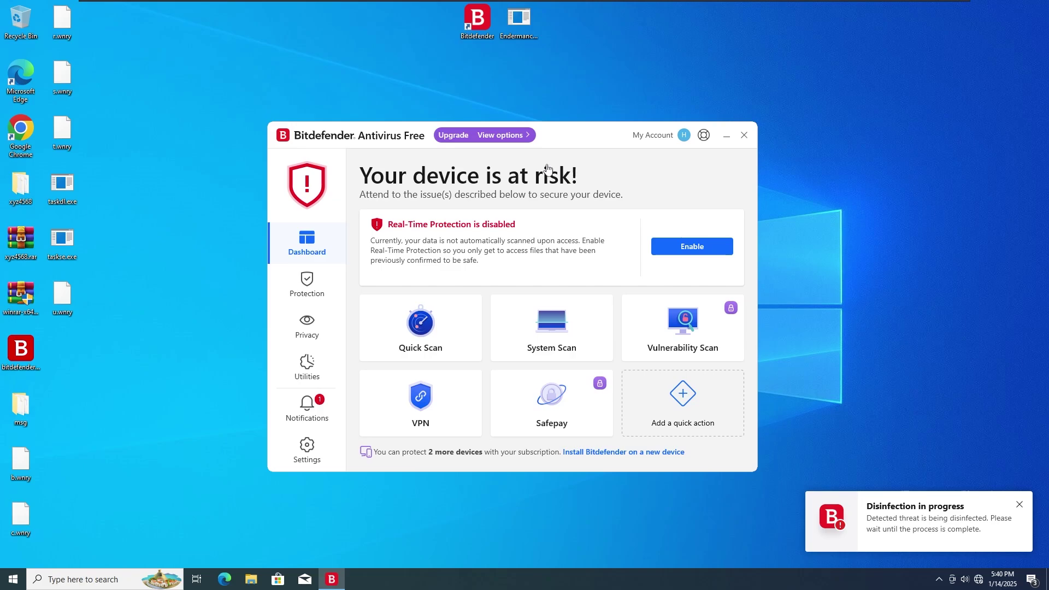
{"action": "left_click", "coordinate": [419, 323]}
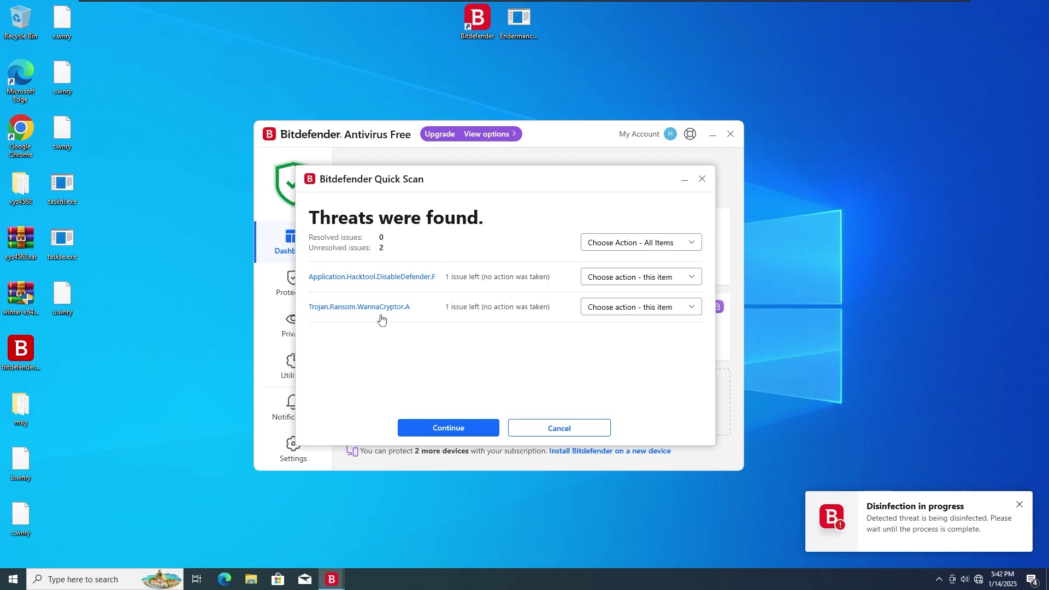
Step: Set Trojan.Ransom.WannaCryptor.A to Delete and the Hacktool item to Take no action, then continue
{"action": "left_click", "coordinate": [616, 310]}
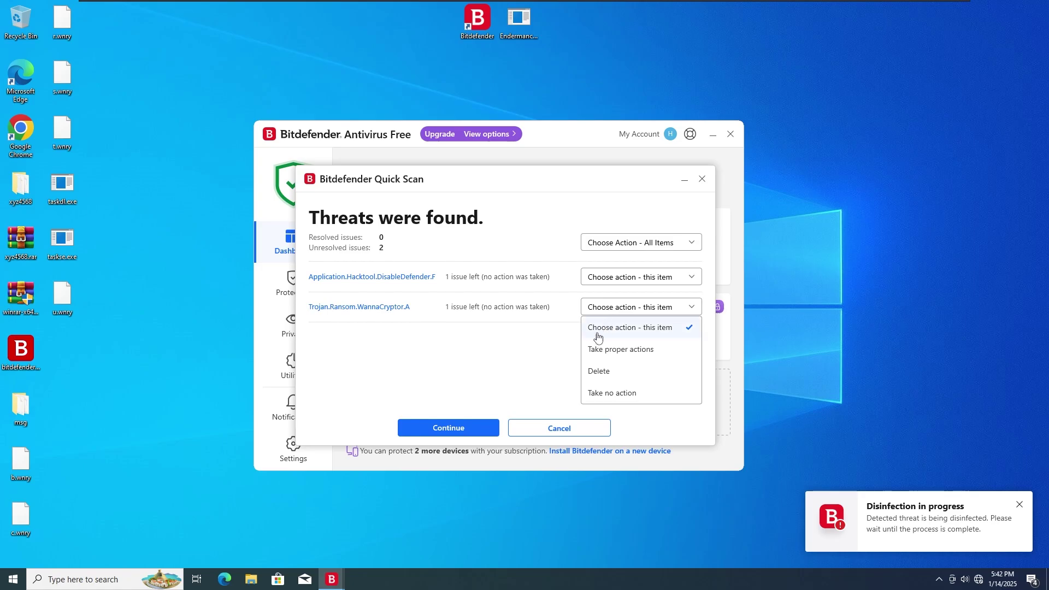
{"action": "left_click", "coordinate": [601, 376]}
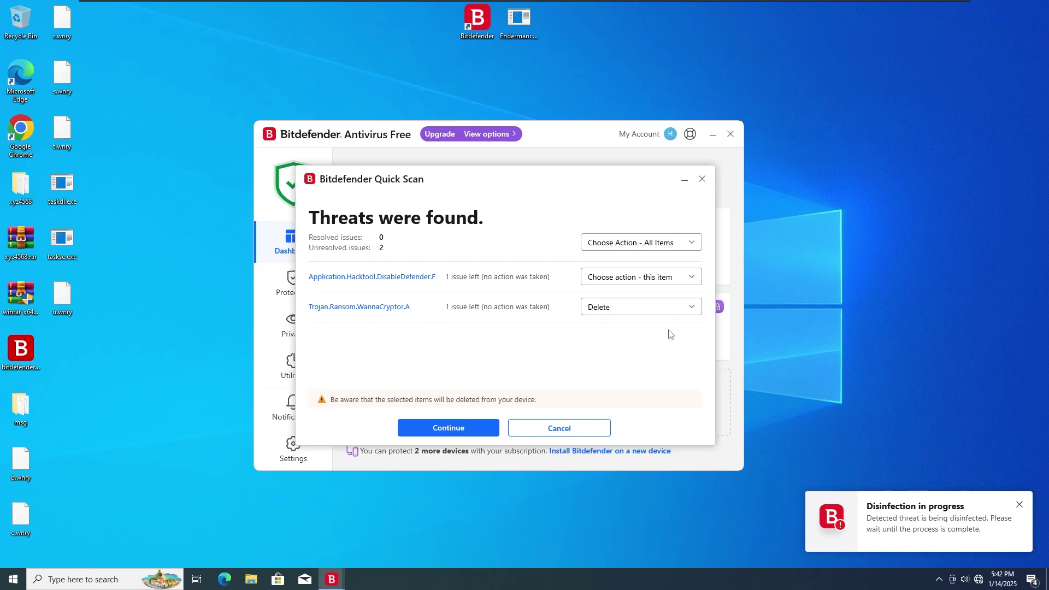
{"action": "left_click", "coordinate": [616, 279]}
{"action": "left_click", "coordinate": [619, 370]}
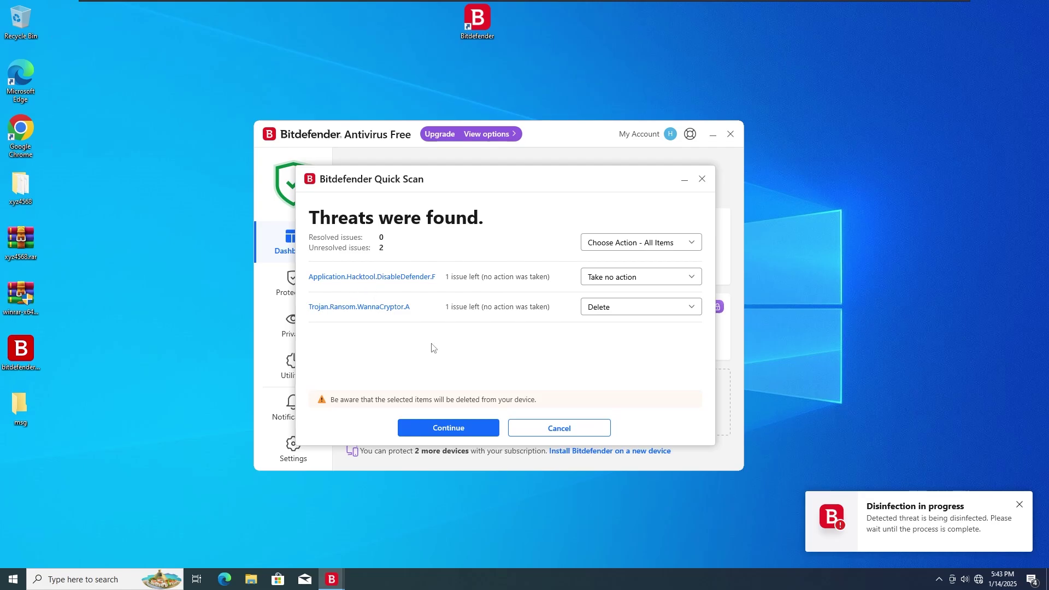
{"action": "left_click", "coordinate": [450, 429]}
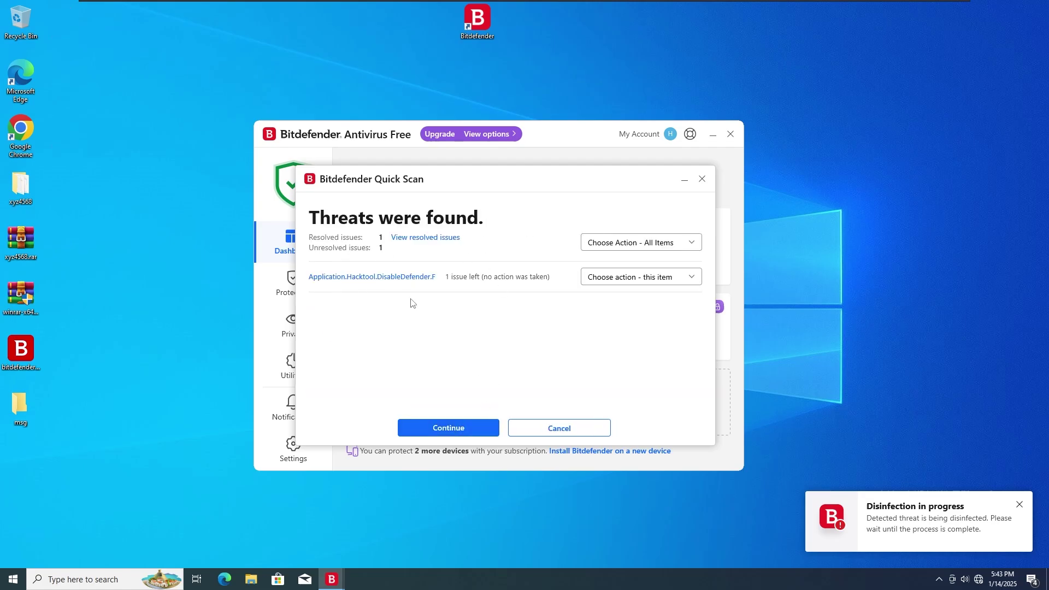
Step: Leave the remaining Hacktool item with no action and finish the review
{"action": "left_click", "coordinate": [640, 277]}
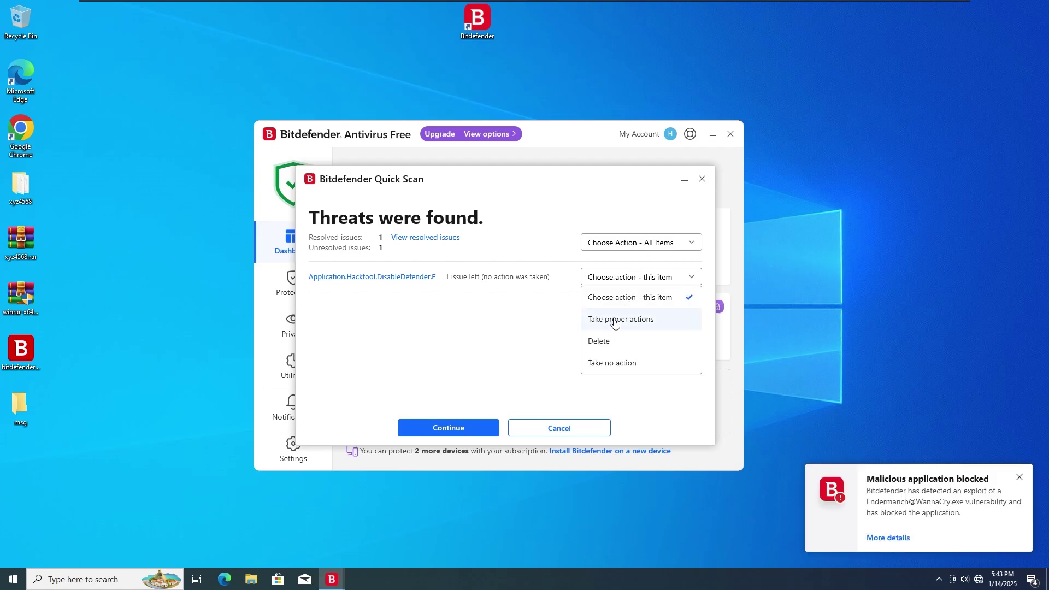
{"action": "left_click", "coordinate": [628, 362]}
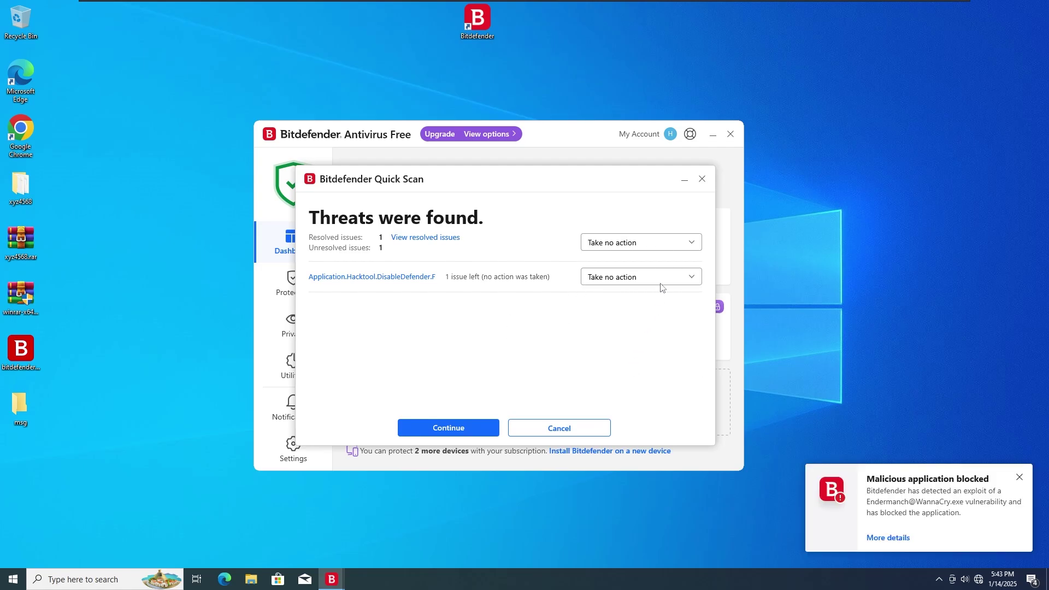
{"action": "left_click", "coordinate": [447, 428]}
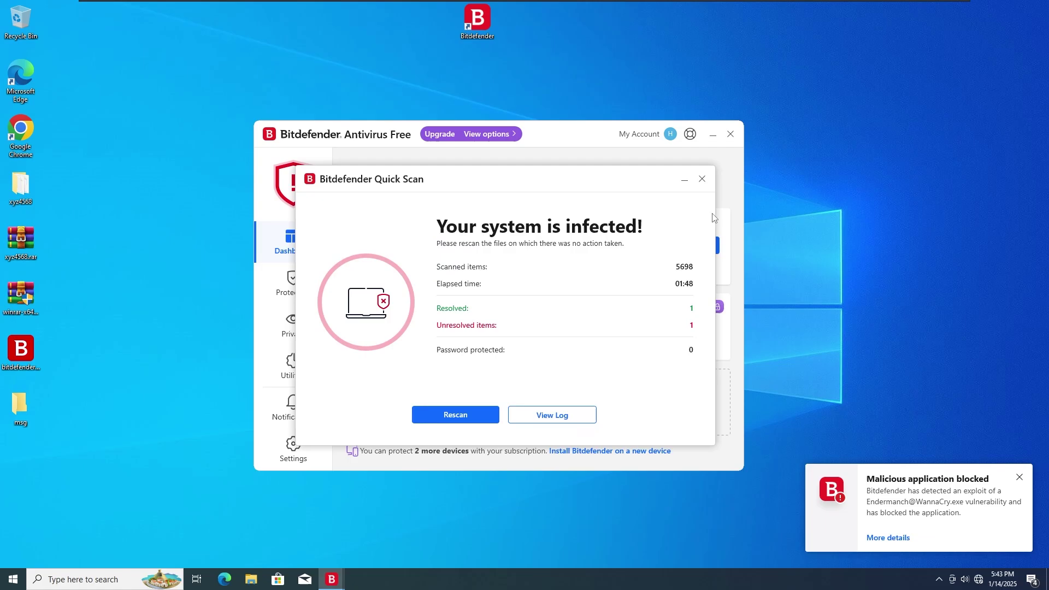
Step: Close the Quick Scan summary, move the window, and open the blocked-application alert's details
{"action": "left_click", "coordinate": [702, 179]}
{"action": "left_click_drag", "start_coordinate": [566, 141], "coordinate": [582, 137]}
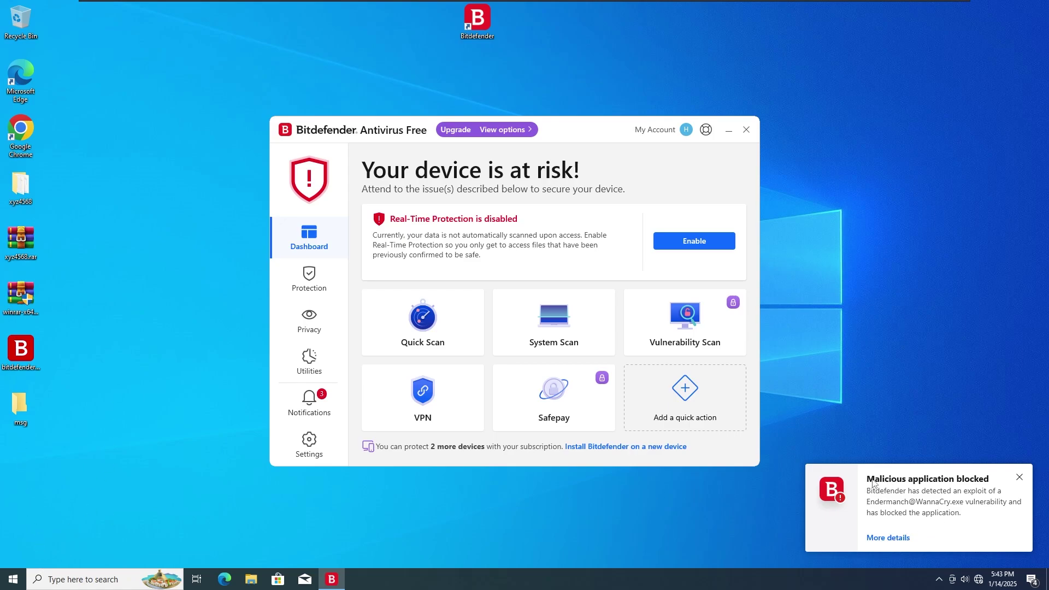
{"action": "left_click", "coordinate": [887, 537]}
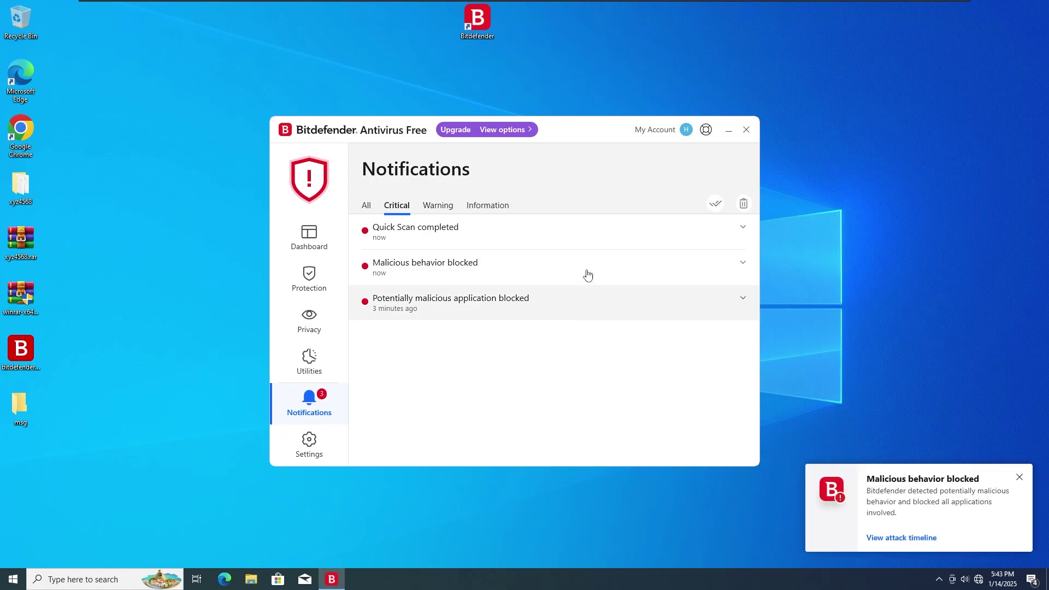
Step: In the All notifications list, delete the infected t.wnry file and confirm
{"action": "left_click", "coordinate": [366, 206]}
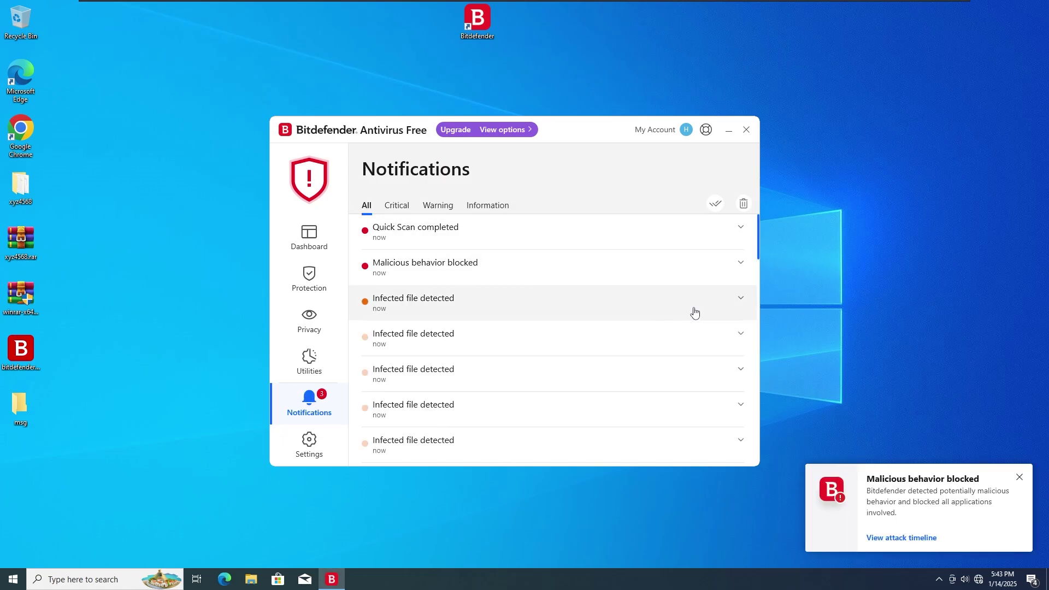
{"action": "left_click", "coordinate": [694, 310]}
{"action": "left_click", "coordinate": [492, 381]}
{"action": "left_click", "coordinate": [495, 315]}
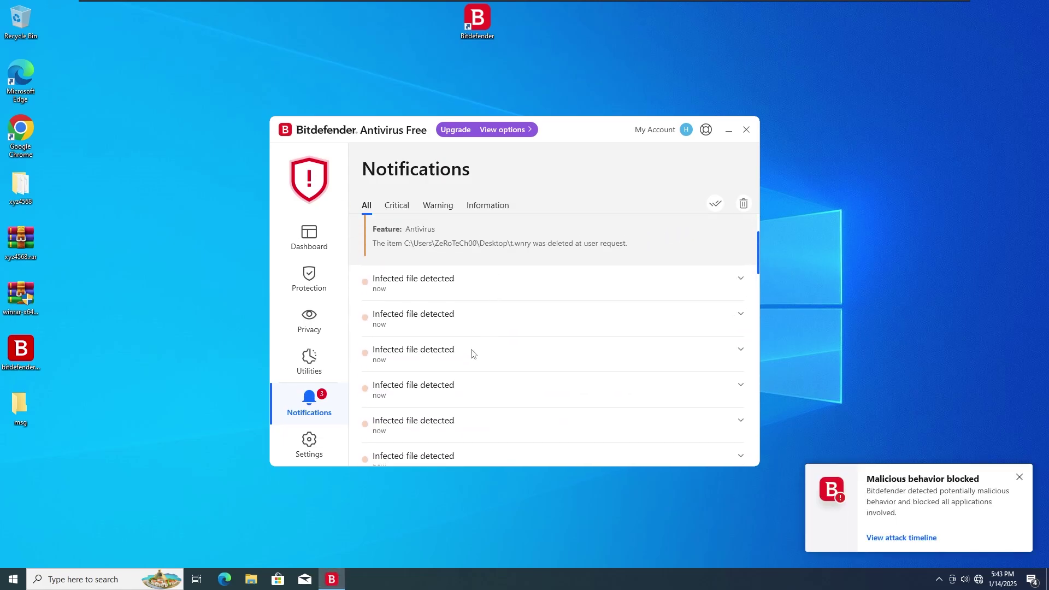
Step: Delete the infected s.wnry file as well and confirm
{"action": "left_click", "coordinate": [496, 309]}
{"action": "left_click", "coordinate": [495, 313]}
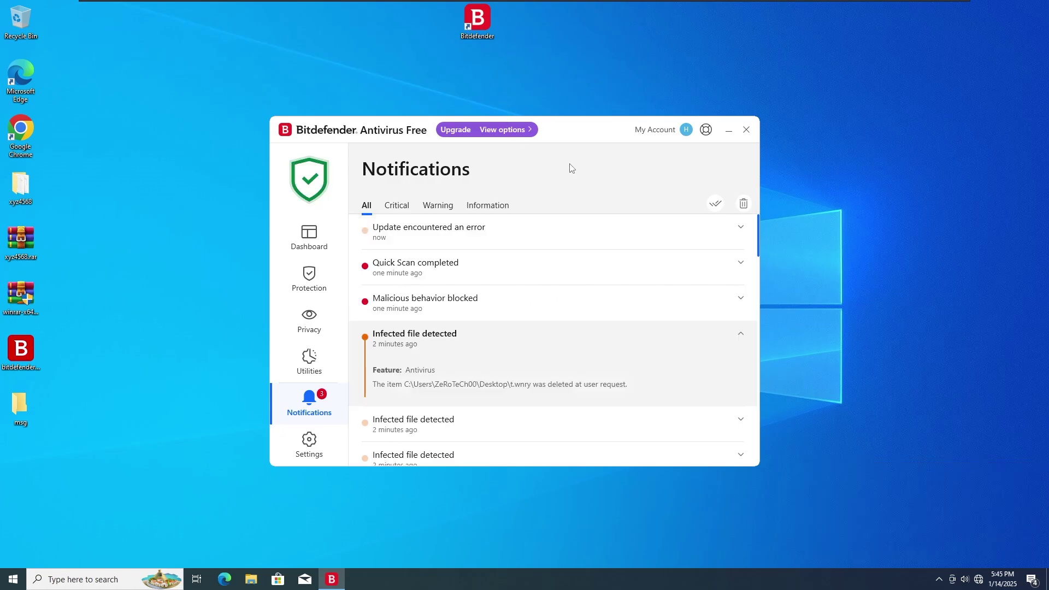
{"action": "scroll", "coordinate": [527, 283], "scroll_direction": "down", "scroll_amount": 3}
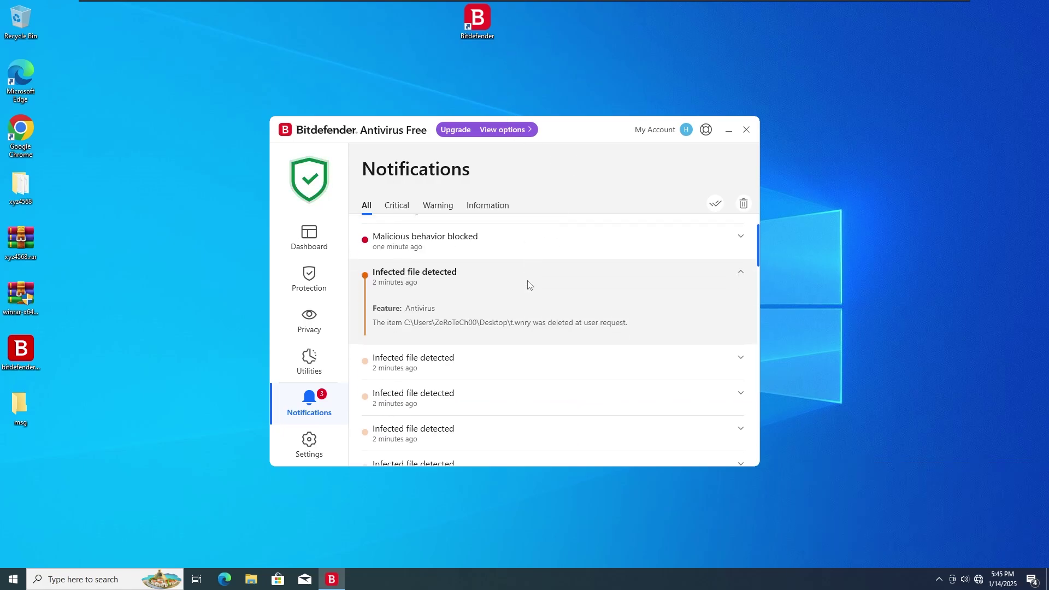
{"action": "scroll", "coordinate": [472, 328], "scroll_direction": "down", "scroll_amount": 3}
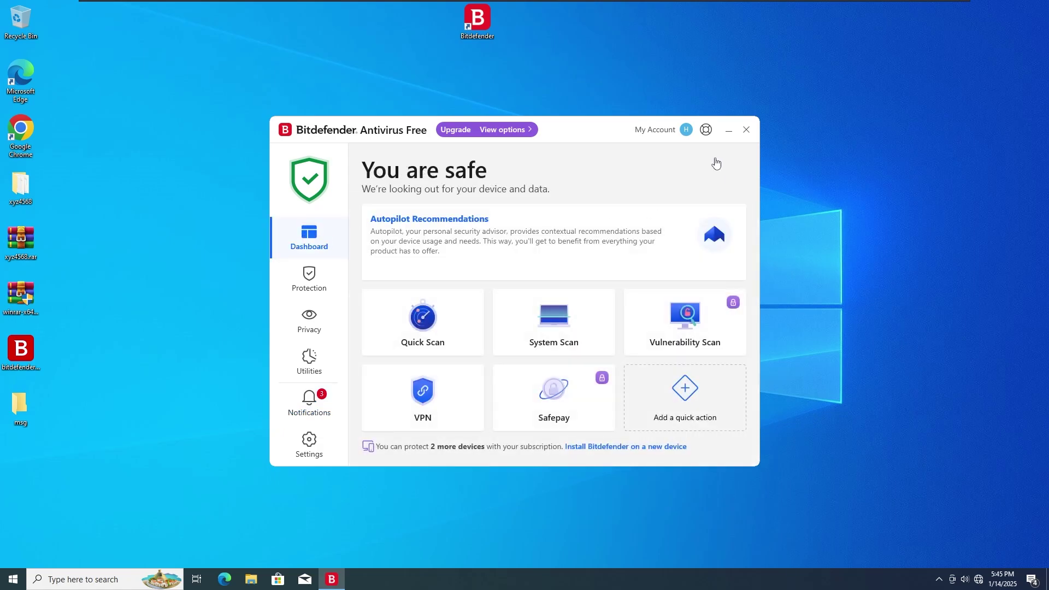
Step: Close the Bitdefender window to return to the Windows desktop
{"action": "left_click", "coordinate": [747, 130]}
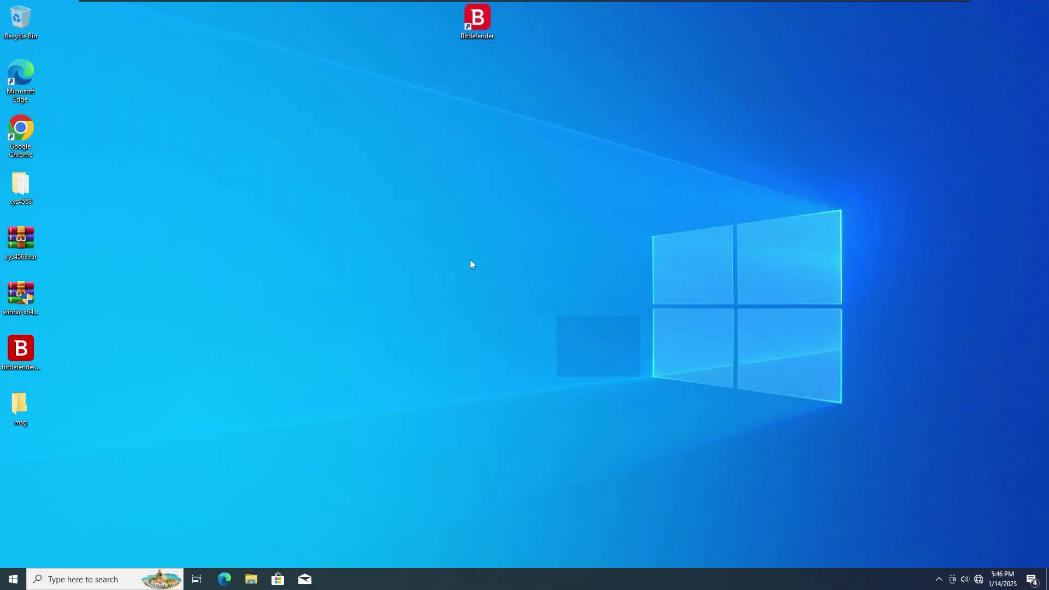
{"action": "right_click", "coordinate": [480, 587]}
{"action": "left_click", "coordinate": [502, 530]}
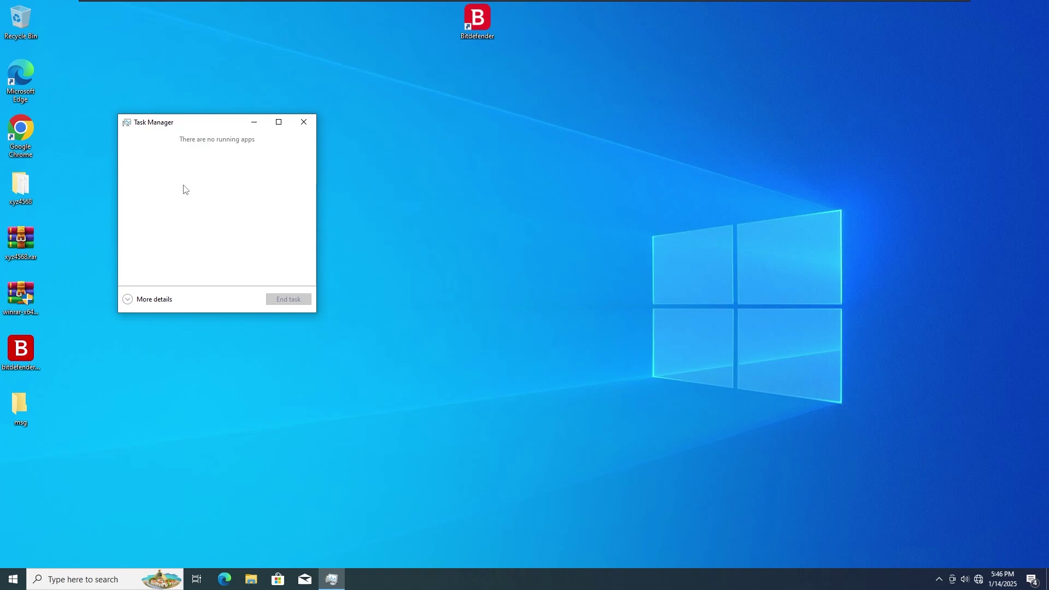
{"action": "left_click", "coordinate": [154, 299]}
{"action": "left_click", "coordinate": [297, 147]}
{"action": "left_click_drag", "start_coordinate": [279, 124], "coordinate": [515, 144]}
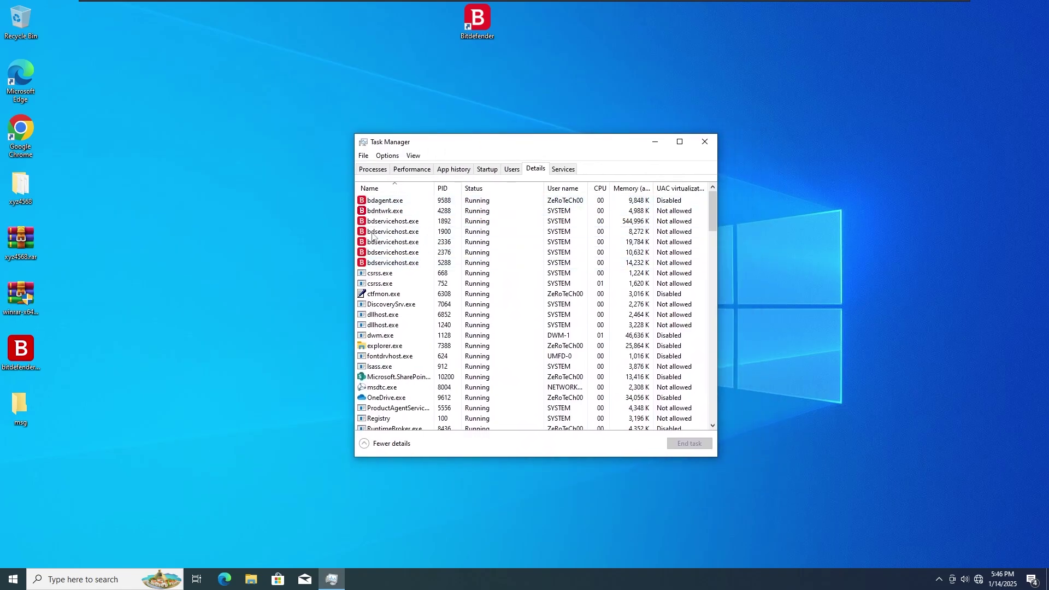
{"action": "left_click", "coordinate": [424, 215]}
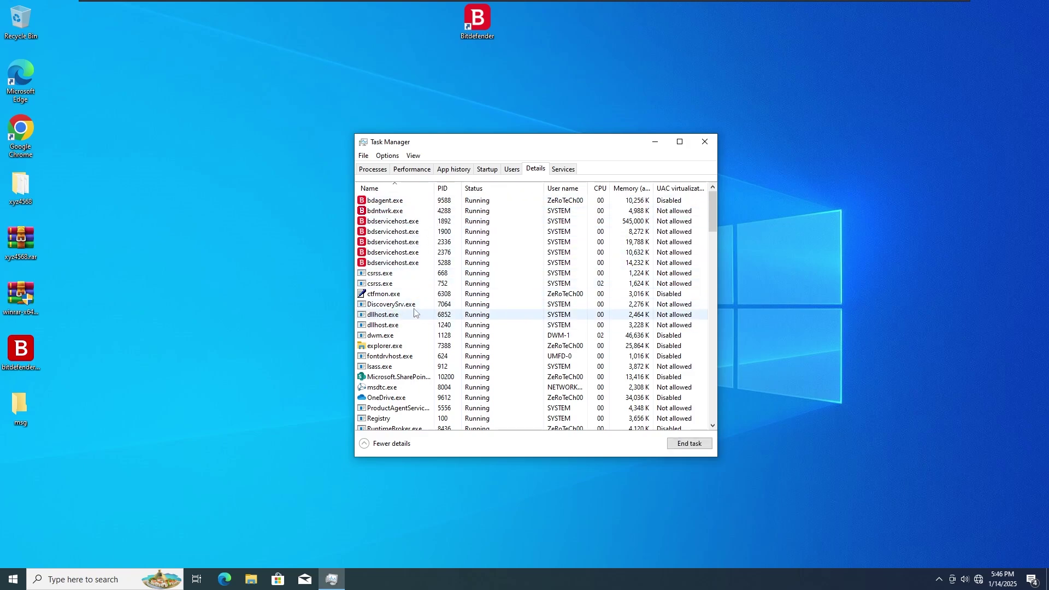
{"action": "scroll", "coordinate": [421, 307], "scroll_direction": "down", "scroll_amount": 3}
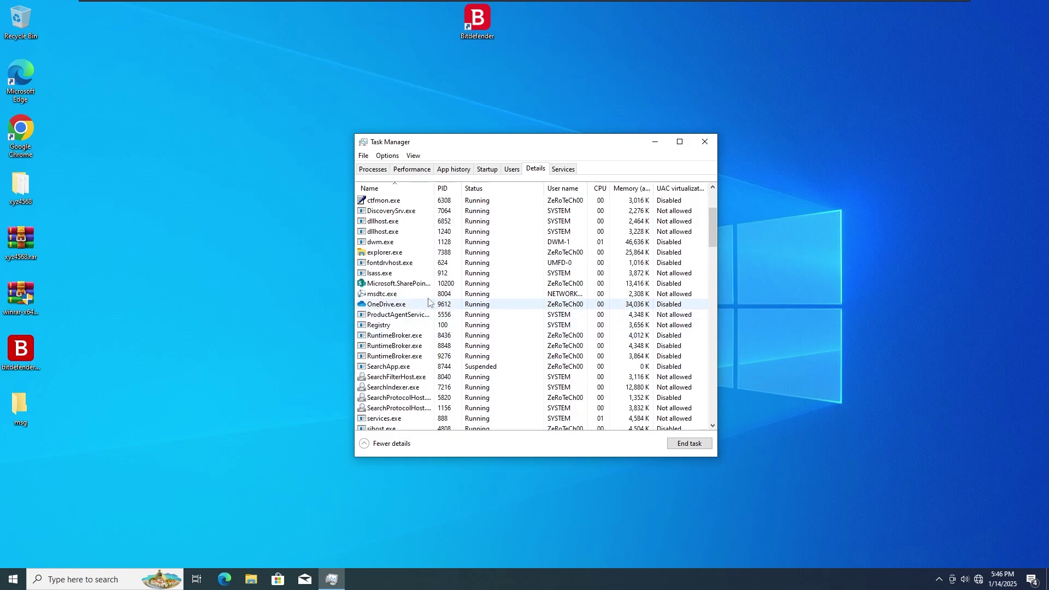
{"action": "scroll", "coordinate": [410, 301], "scroll_direction": "down", "scroll_amount": 1}
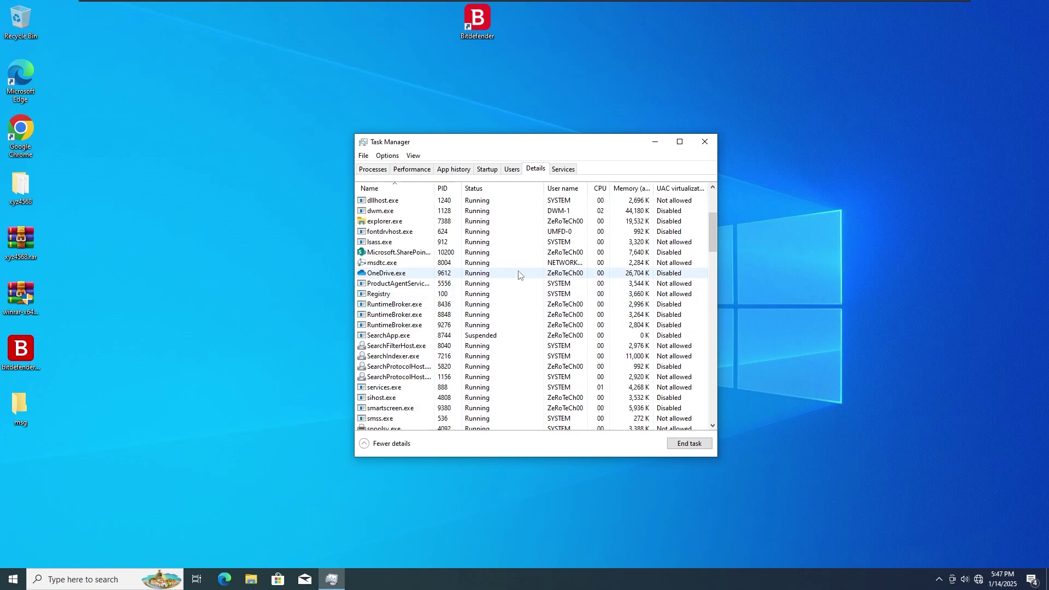
{"action": "scroll", "coordinate": [472, 323], "scroll_direction": "down", "scroll_amount": 1}
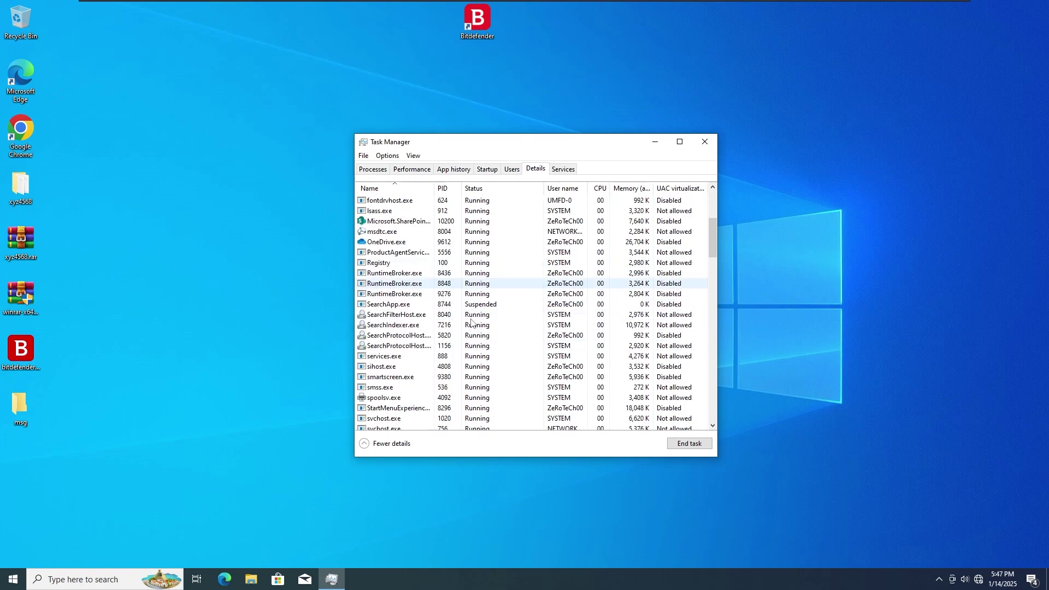
{"action": "scroll", "coordinate": [471, 323], "scroll_direction": "down", "scroll_amount": 6}
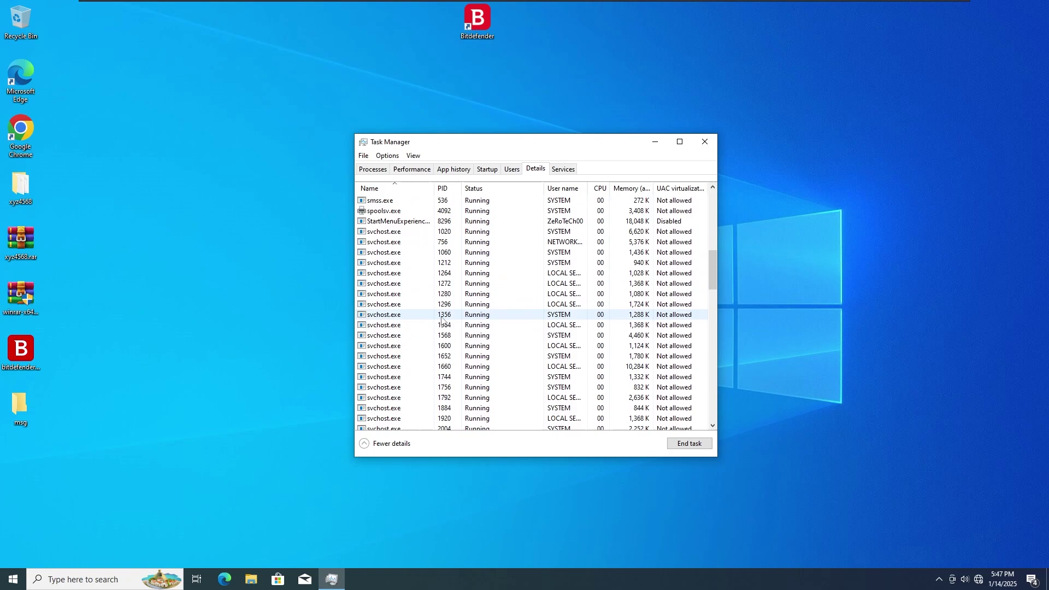
{"action": "scroll", "coordinate": [443, 320], "scroll_direction": "down", "scroll_amount": 10}
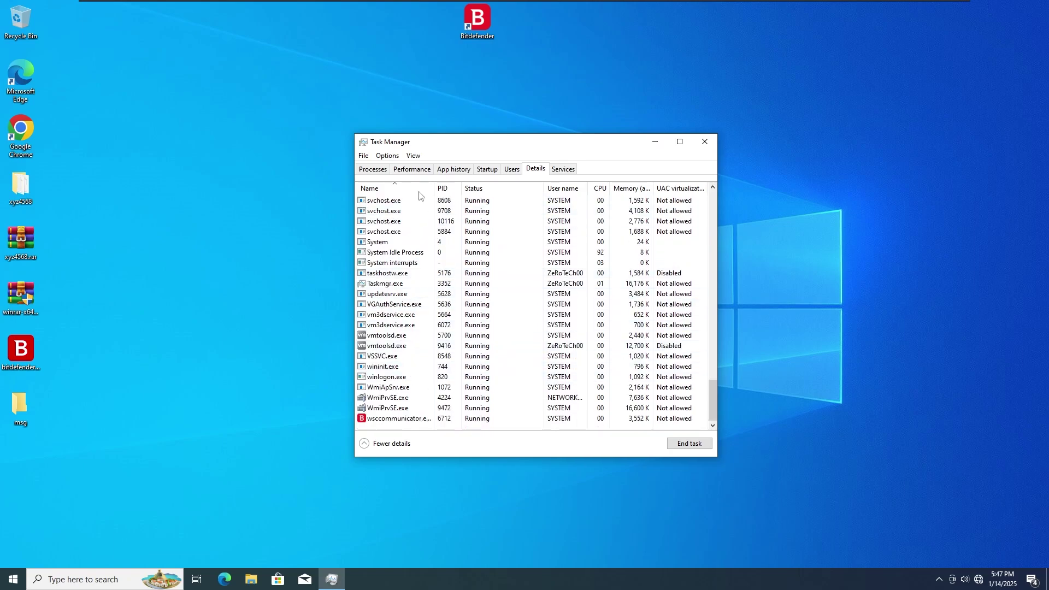
{"action": "scroll", "coordinate": [473, 336], "scroll_direction": "up", "scroll_amount": 4}
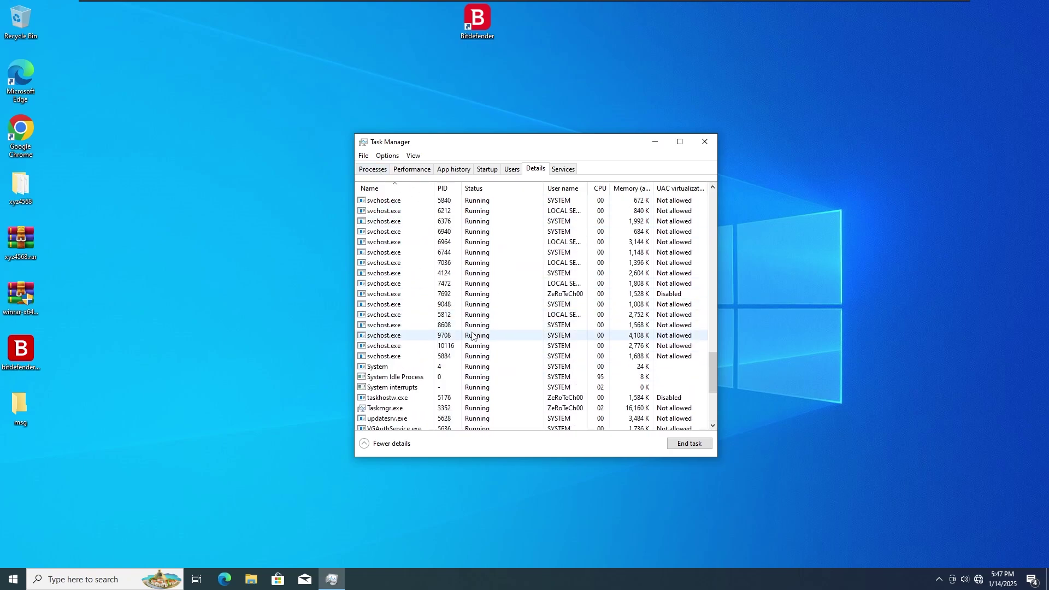
{"action": "scroll", "coordinate": [472, 336], "scroll_direction": "up", "scroll_amount": 10}
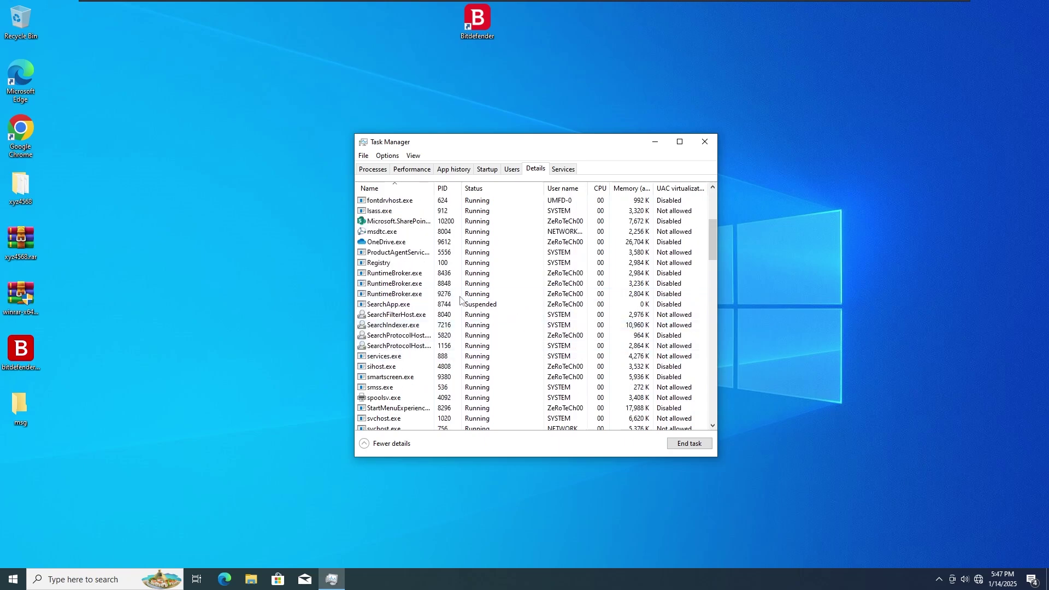
{"action": "scroll", "coordinate": [460, 300], "scroll_direction": "up", "scroll_amount": 5}
{"action": "left_click", "coordinate": [372, 169]}
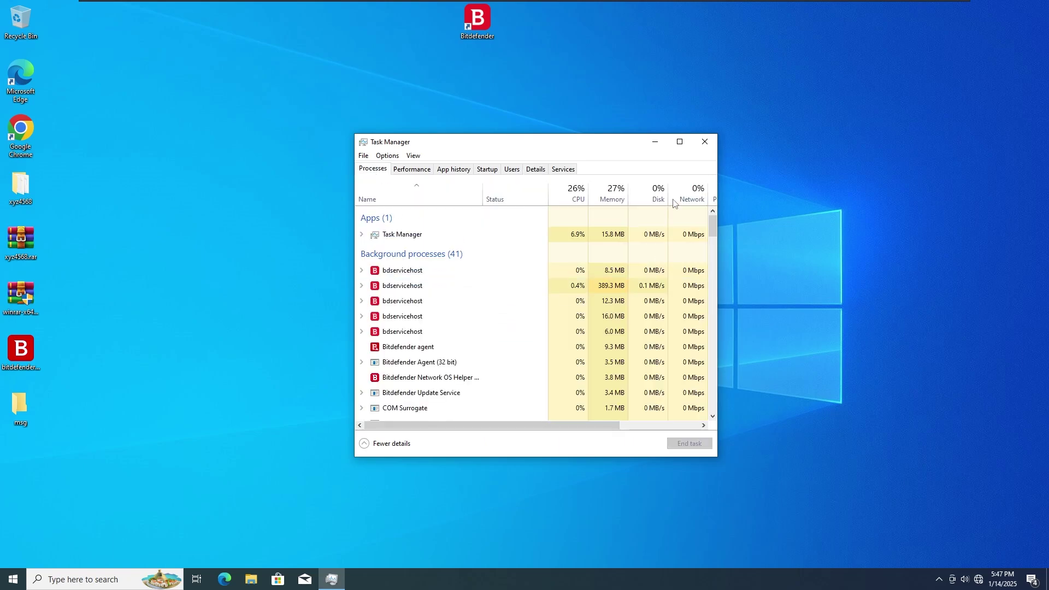
{"action": "left_click", "coordinate": [705, 141]}
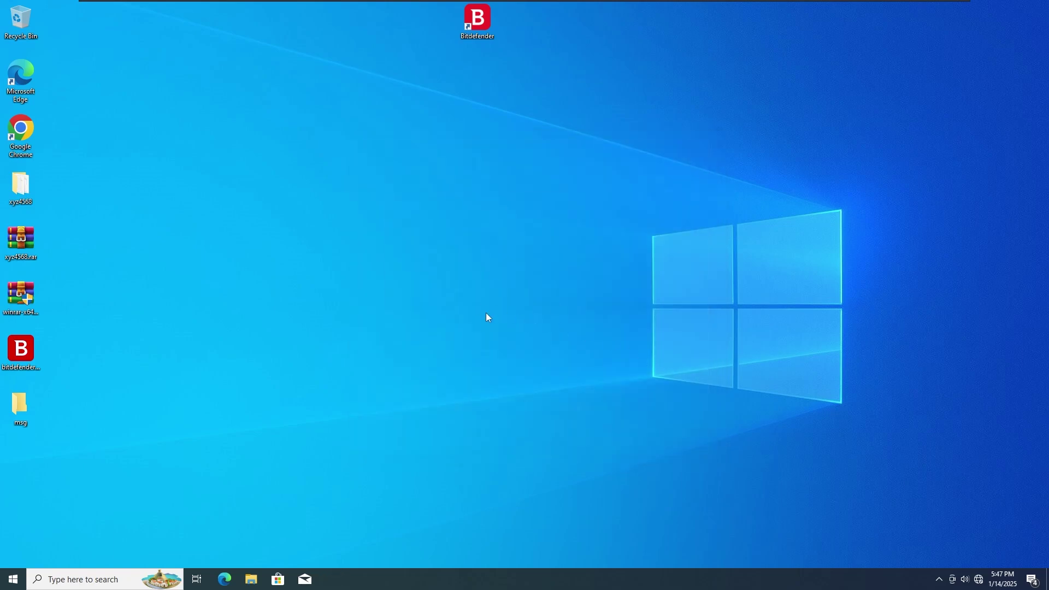